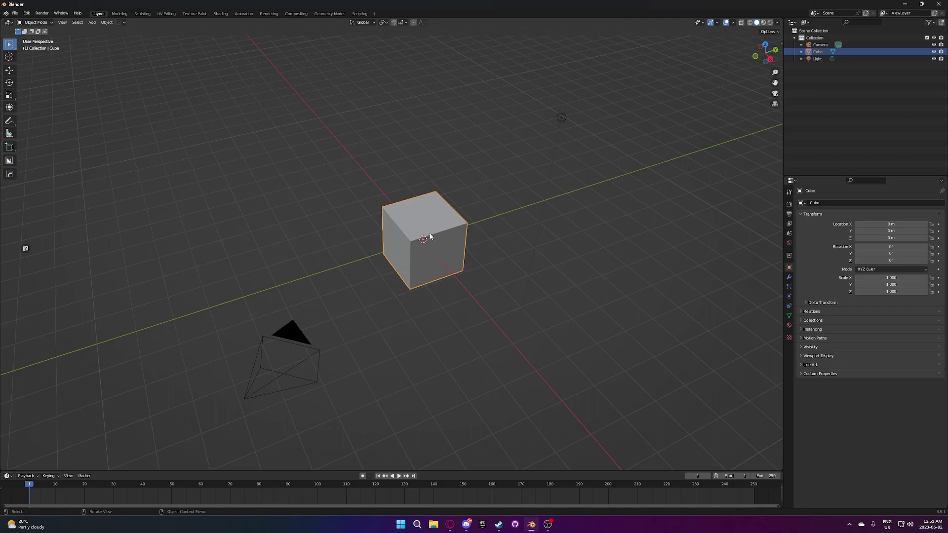
Examine the default cube from several viewing angles and distances, including close-up and far away.
{"action": "middle_click_drag", "start_coordinate": [493, 236], "coordinate": [513, 250]}
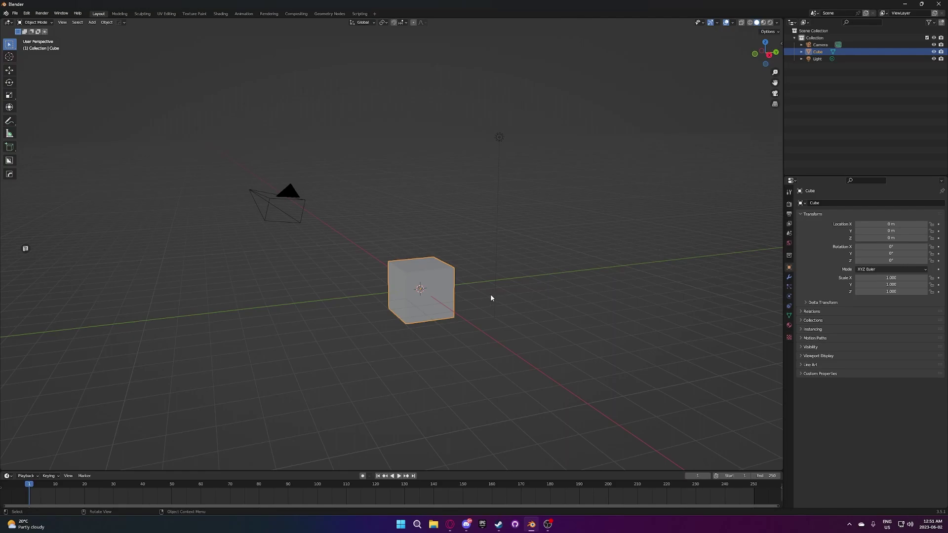
{"action": "middle_click_drag", "start_coordinate": [498, 290], "coordinate": [617, 320]}
{"action": "middle_click_drag", "start_coordinate": [558, 324], "coordinate": [447, 293]}
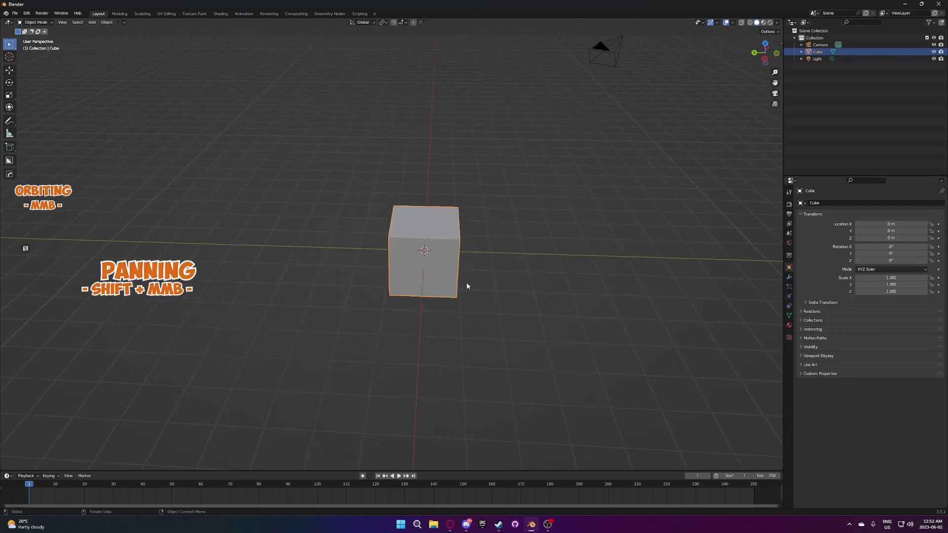
{"action": "scroll", "coordinate": [496, 274], "scroll_direction": "down", "scroll_amount": 5}
{"action": "scroll", "coordinate": [496, 276], "scroll_direction": "up", "scroll_amount": 10}
{"action": "scroll", "coordinate": [497, 277], "scroll_direction": "up", "scroll_amount": 3}
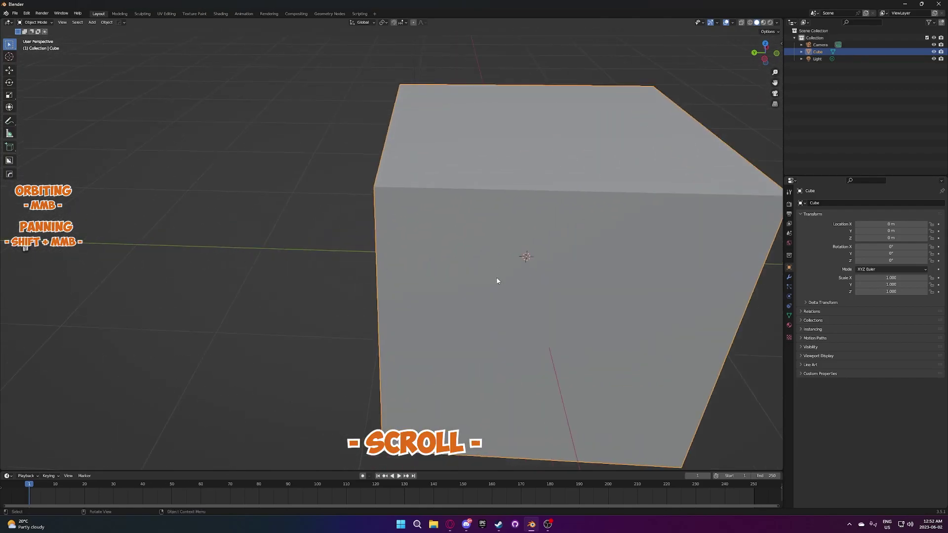
{"action": "scroll", "coordinate": [496, 277], "scroll_direction": "down", "scroll_amount": 10}
{"action": "scroll", "coordinate": [496, 276], "scroll_direction": "up", "scroll_amount": 5}
{"action": "scroll", "coordinate": [496, 277], "scroll_direction": "up", "scroll_amount": 4}
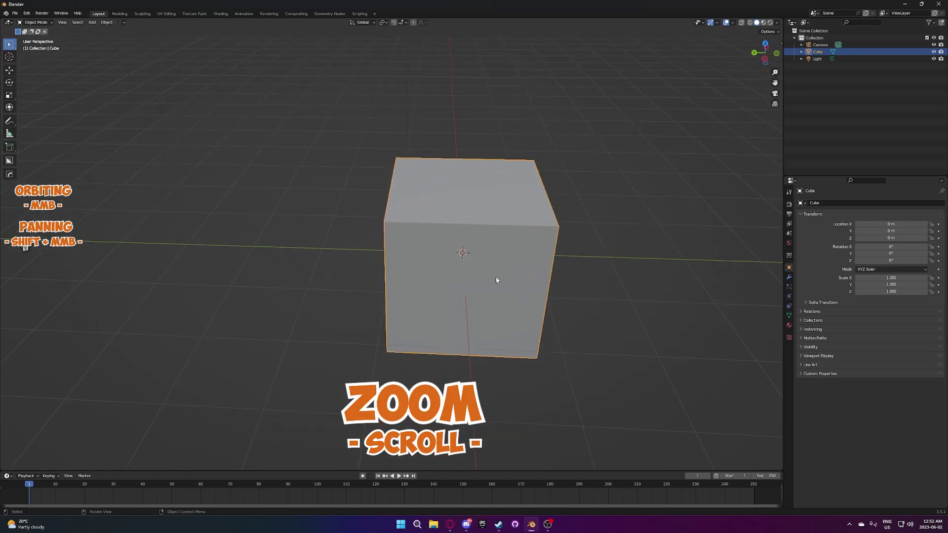
{"action": "middle_click_drag", "start_coordinate": [544, 270], "coordinate": [500, 268], "text": "shift"}
{"action": "scroll", "coordinate": [499, 266], "scroll_direction": "up", "scroll_amount": 3}
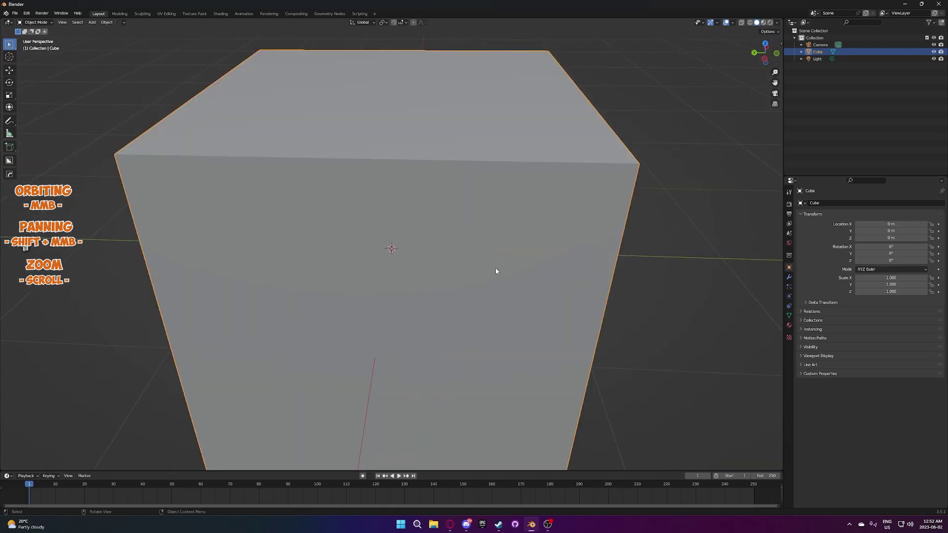
{"action": "scroll", "coordinate": [496, 267], "scroll_direction": "down", "scroll_amount": 10}
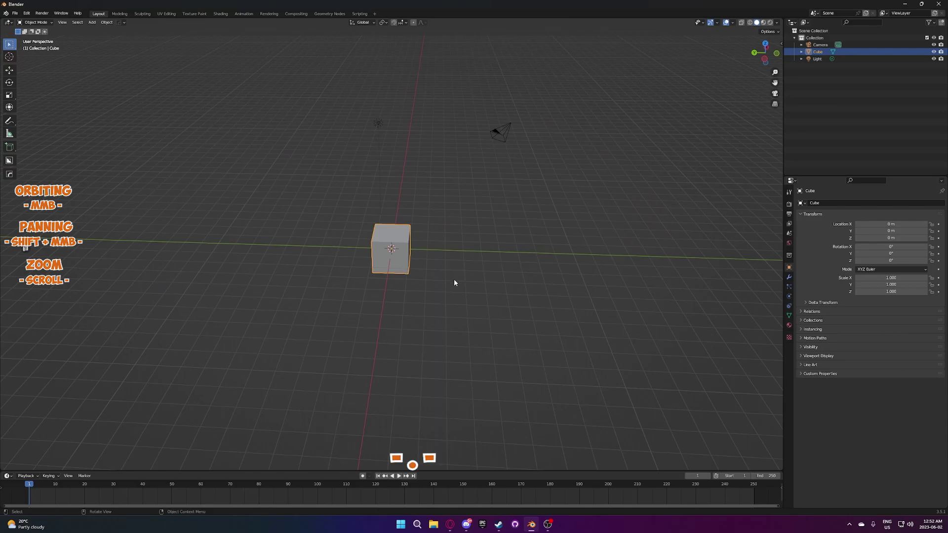
Focus the view on the selected cube and look at it from a lower angle.
{"action": "key", "text": "KP_Decimal"}
{"action": "scroll", "coordinate": [451, 278], "scroll_direction": "down", "scroll_amount": 4}
{"action": "middle_click_drag", "start_coordinate": [412, 284], "coordinate": [438, 194]}
{"action": "scroll", "coordinate": [313, 275], "scroll_direction": "down", "scroll_amount": 5}
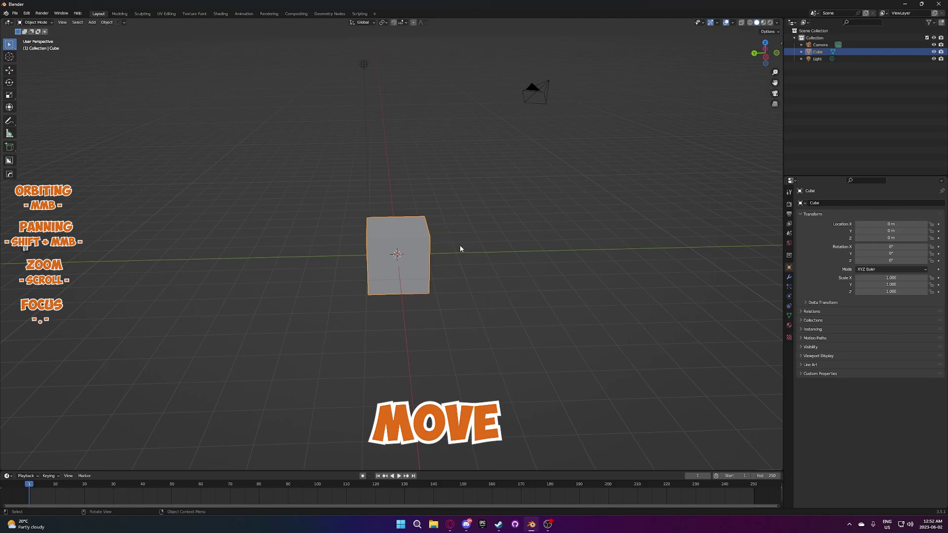
Try moving the cube freely without any axis constraint, then cancel the move.
{"action": "key", "text": "g"}
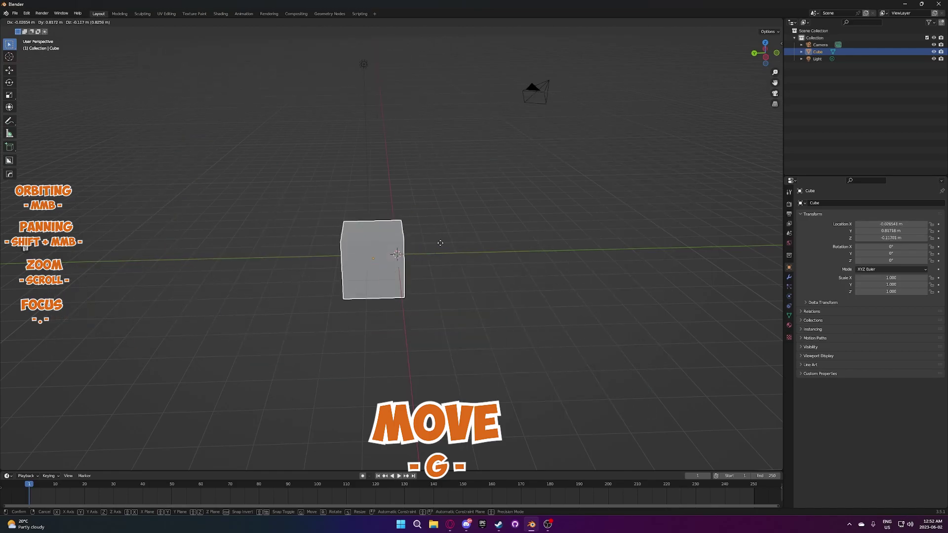
{"action": "key", "text": "Escape"}
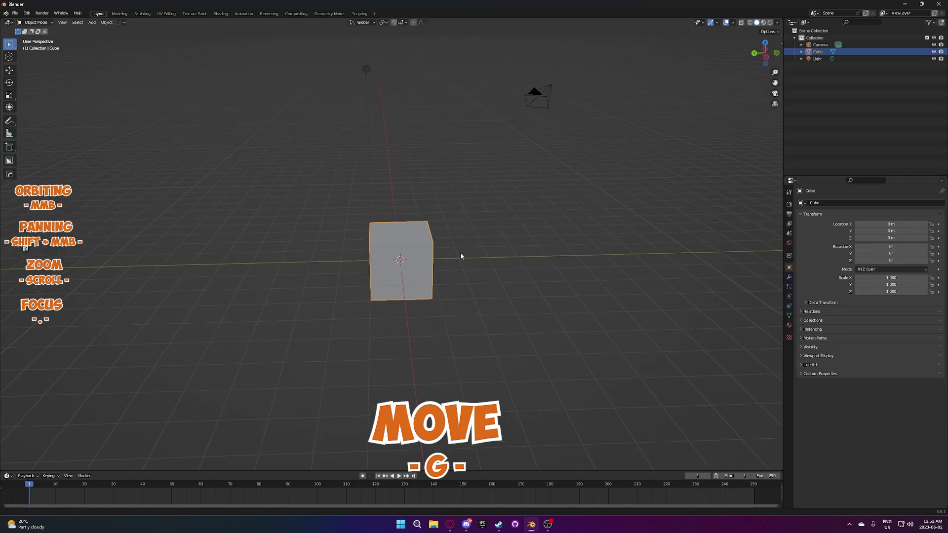
{"action": "scroll", "coordinate": [460, 252], "scroll_direction": "up", "scroll_amount": 2}
{"action": "scroll", "coordinate": [469, 270], "scroll_direction": "down", "scroll_amount": 4}
{"action": "middle_click_drag", "start_coordinate": [466, 257], "coordinate": [464, 269]}
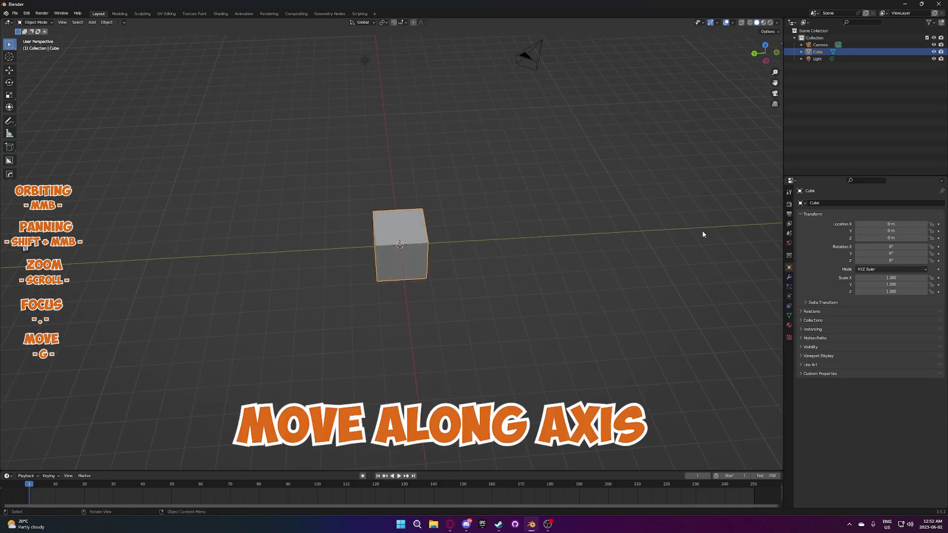
Try moving the cube along the global Y axis only, then cancel the move.
{"action": "scroll", "coordinate": [488, 260], "scroll_direction": "up", "scroll_amount": 4}
{"action": "scroll", "coordinate": [489, 259], "scroll_direction": "down", "scroll_amount": 6}
{"action": "scroll", "coordinate": [496, 262], "scroll_direction": "up", "scroll_amount": 1}
{"action": "key", "text": "g"}
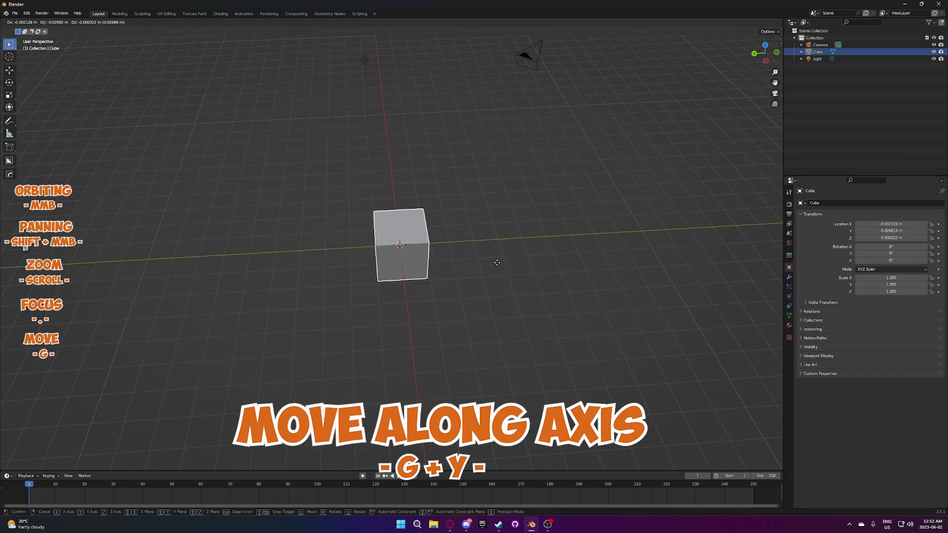
{"action": "key", "text": "y"}
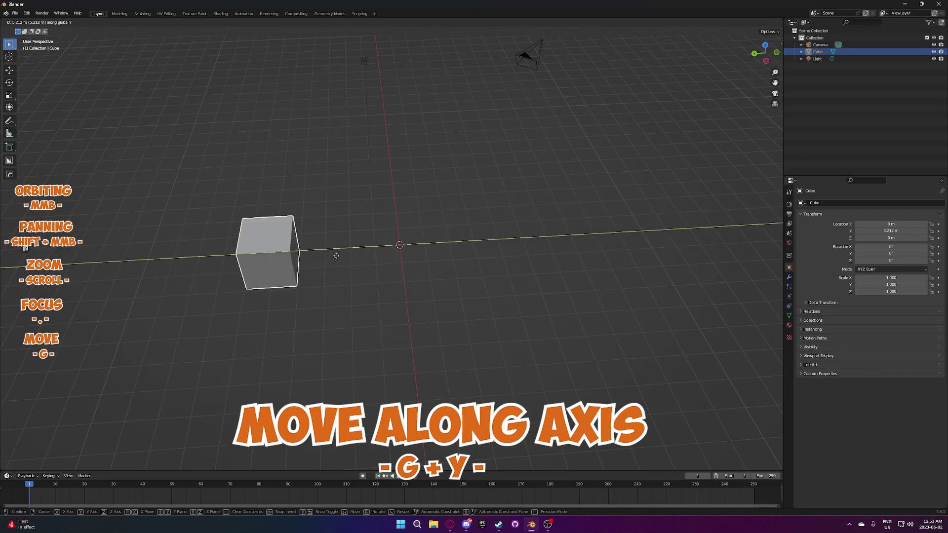
{"action": "right_click", "coordinate": [526, 255]}
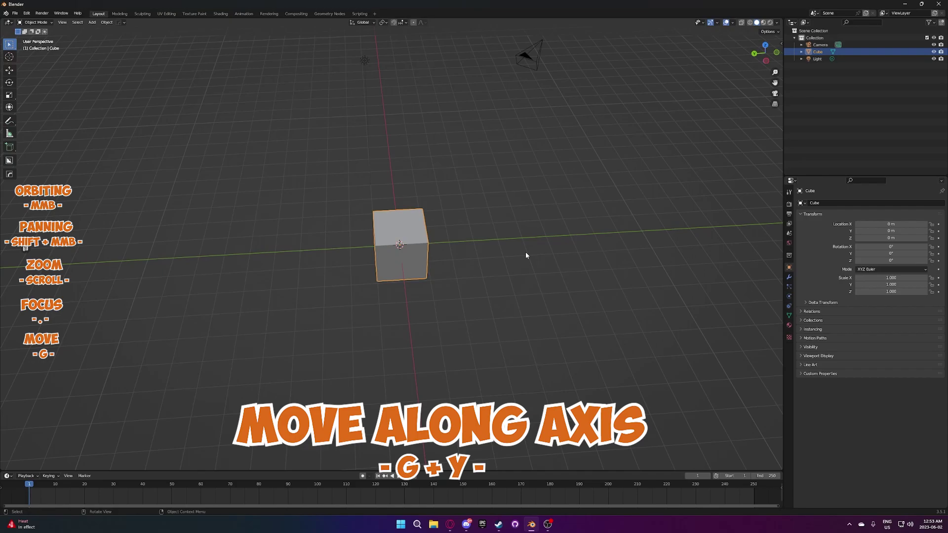
Try moving the cube along the global X axis and then along Z, and cancel the move.
{"action": "key", "text": "g"}
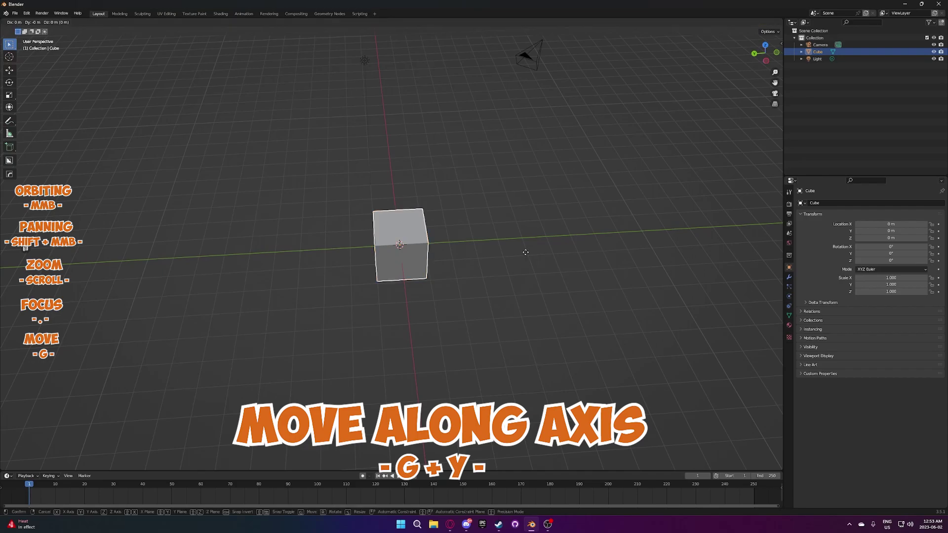
{"action": "key", "text": "x"}
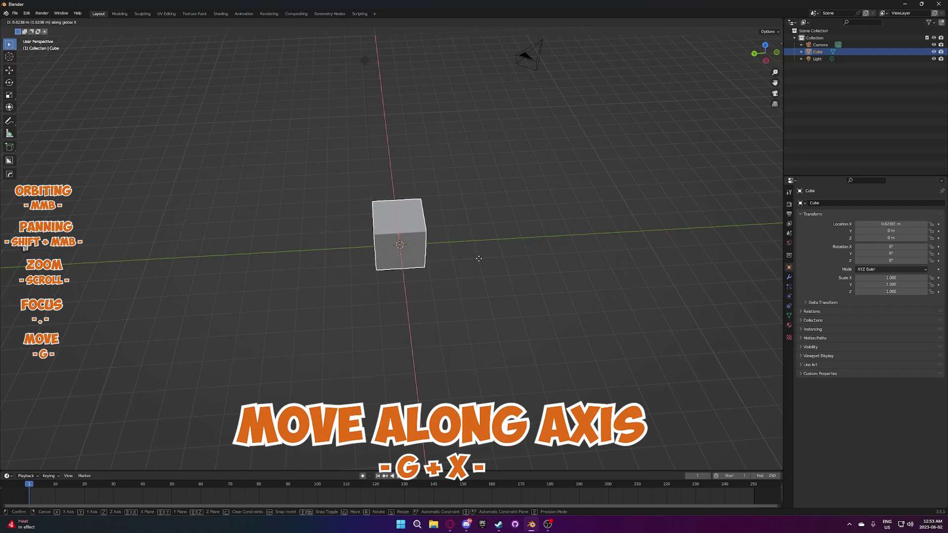
{"action": "key", "text": "z"}
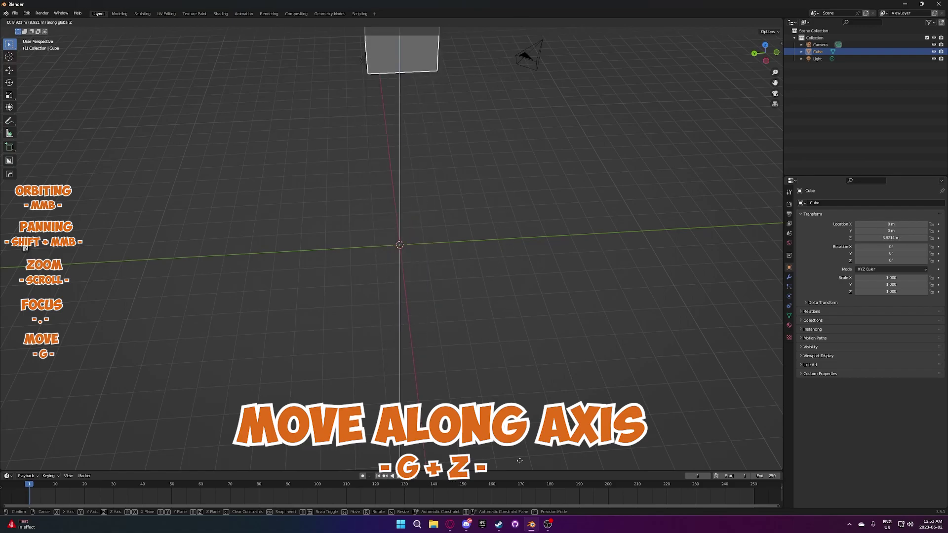
{"action": "key", "text": "Escape"}
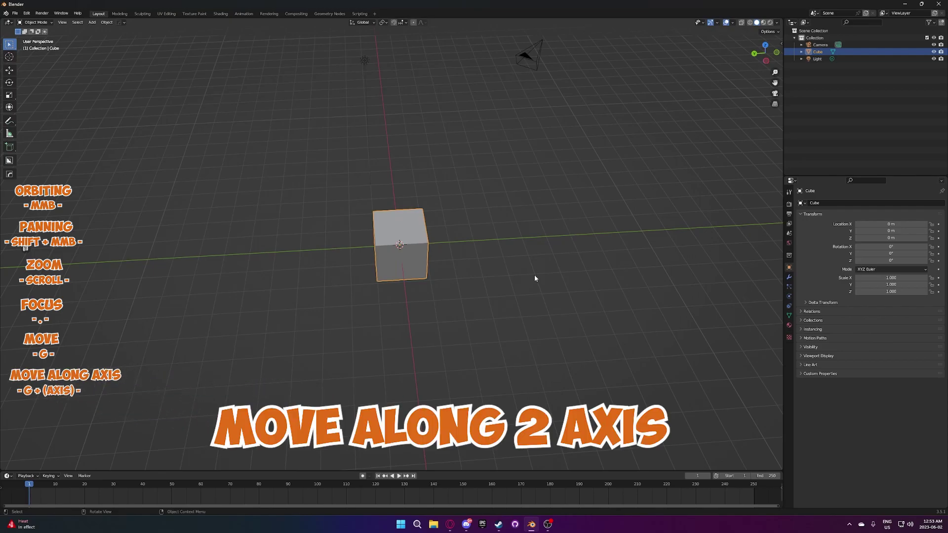
Try moving the cube in the XY plane with the global Z axis locked, then cancel.
{"action": "key", "text": "g"}
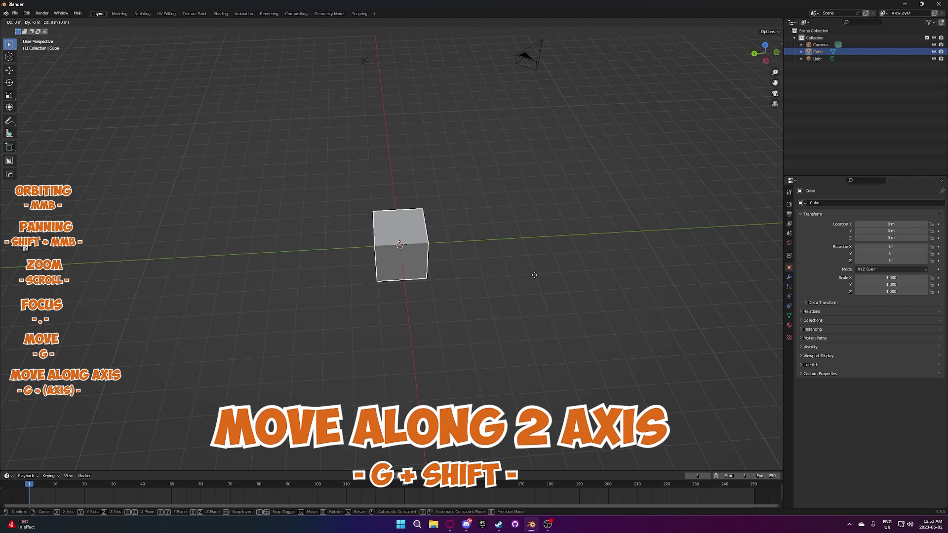
{"action": "key", "text": "shift+z"}
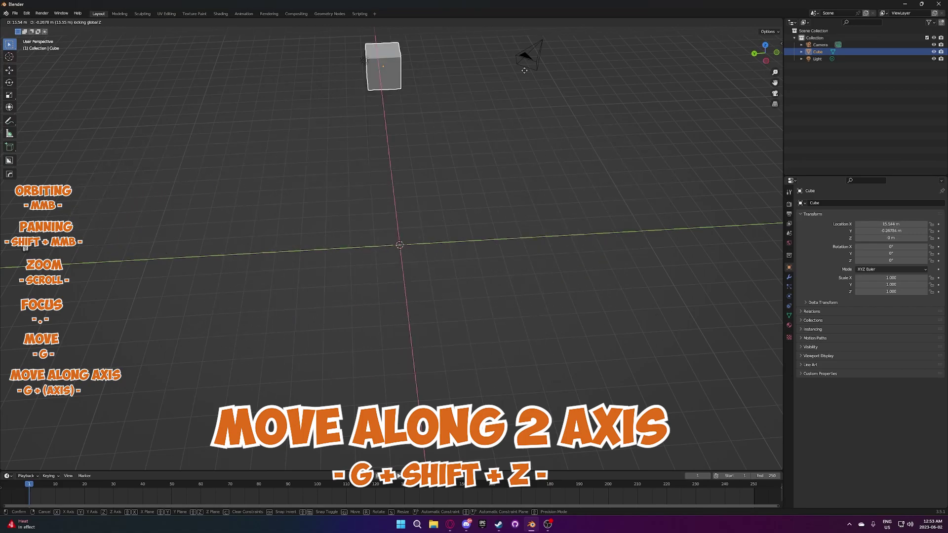
{"action": "key", "text": "Escape"}
Toggle the cube repeatedly between Object Mode and Edit Mode, finishing in Edit Mode.
{"action": "middle_click_drag", "start_coordinate": [533, 296], "coordinate": [525, 275]}
{"action": "scroll", "coordinate": [534, 307], "scroll_direction": "up", "scroll_amount": 3}
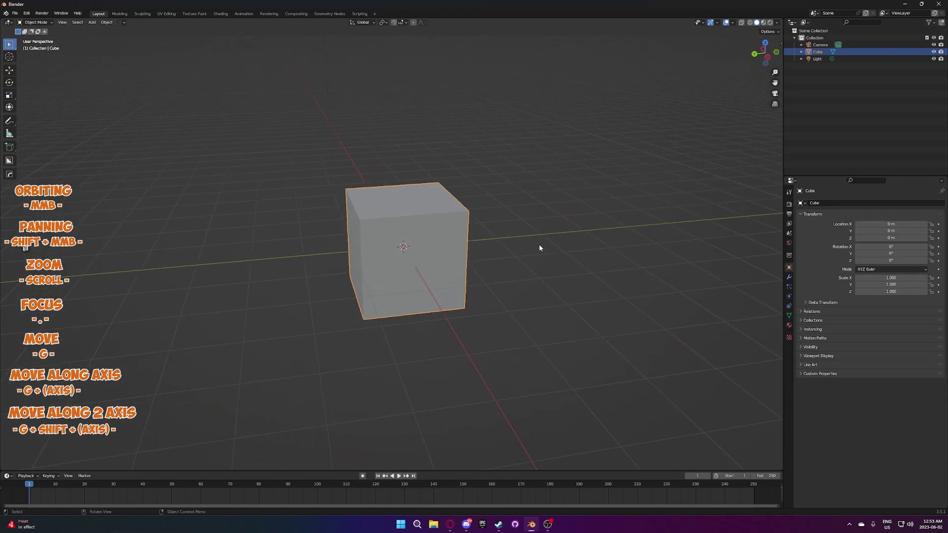
{"action": "scroll", "coordinate": [509, 258], "scroll_direction": "down", "scroll_amount": 2}
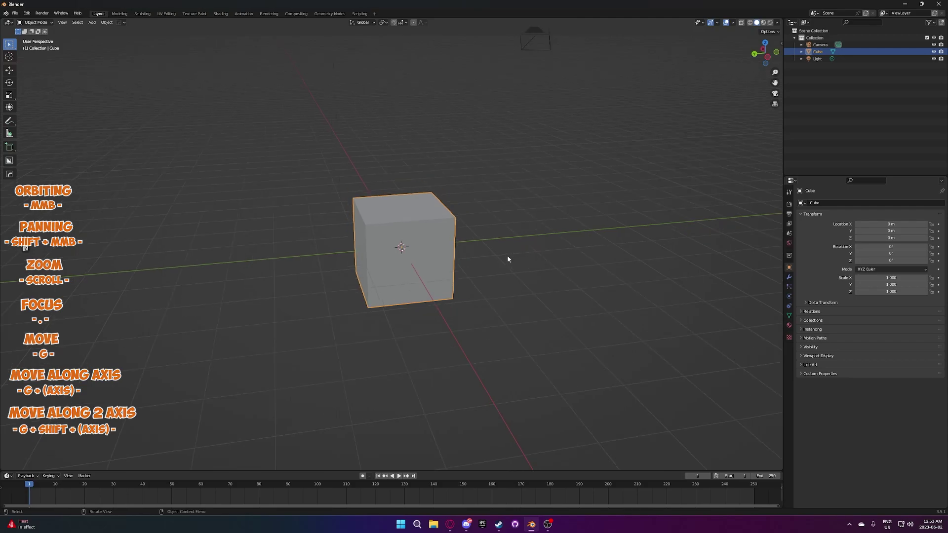
{"action": "scroll", "coordinate": [499, 255], "scroll_direction": "up", "scroll_amount": 3}
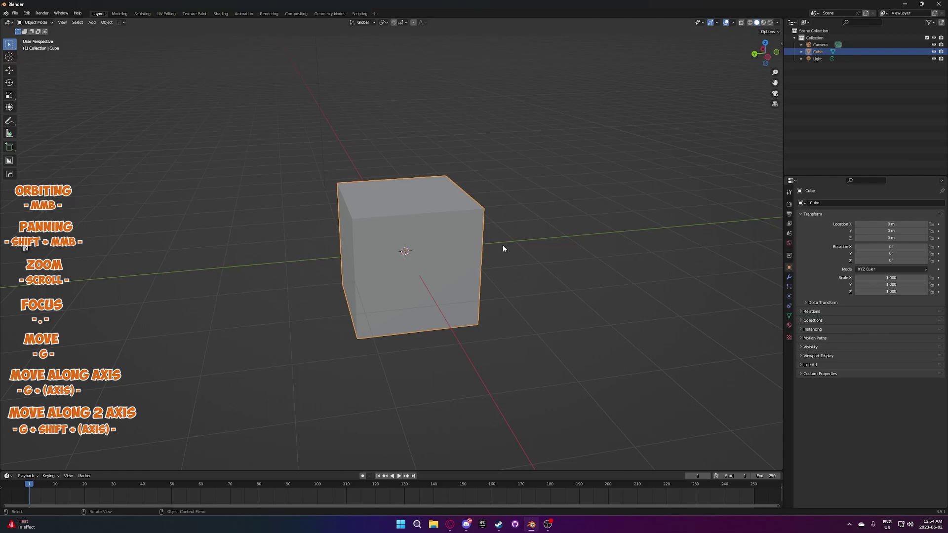
{"action": "middle_click_drag", "start_coordinate": [505, 243], "coordinate": [500, 262], "text": "shift"}
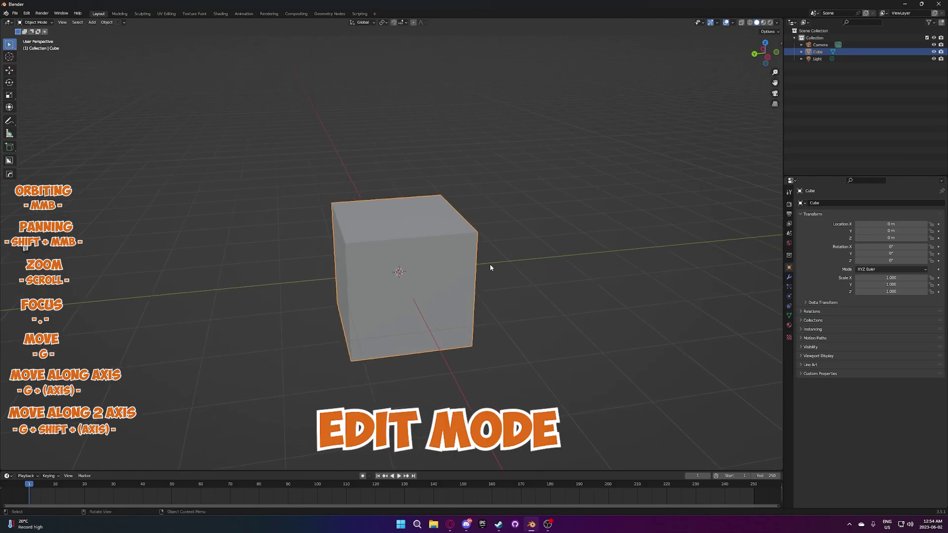
{"action": "key", "text": "Tab"}
{"action": "key", "text": "Tab"}
{"action": "key", "text": "Tab"}
{"action": "key", "text": "Tab"}
{"action": "key", "text": "Tab"}
{"action": "key", "text": "Tab"}
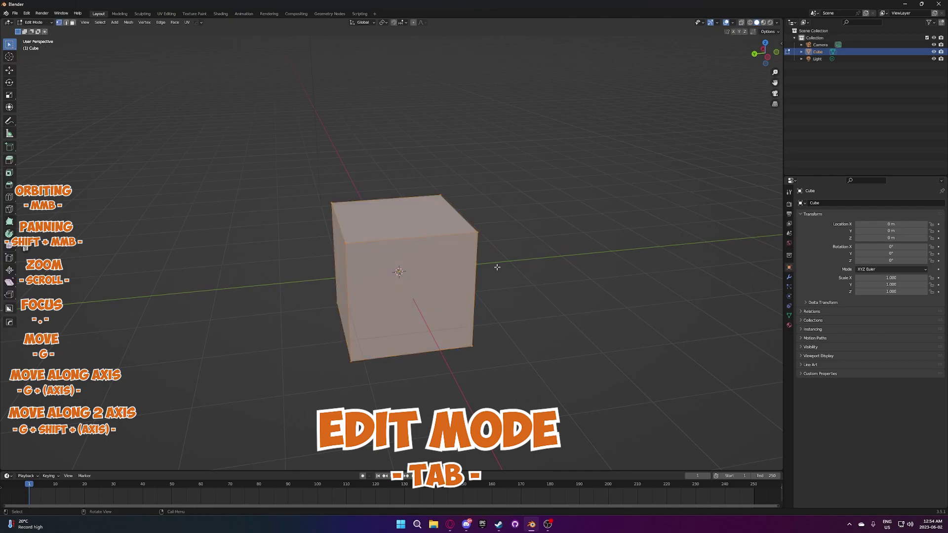
{"action": "key", "text": "Tab"}
{"action": "key", "text": "Tab"}
{"action": "key", "text": "Tab"}
{"action": "key", "text": "Tab"}
{"action": "key", "text": "Tab"}
Select the cube's four top vertices one by one, then with a box selection.
{"action": "middle_click_drag", "start_coordinate": [485, 298], "coordinate": [522, 335]}
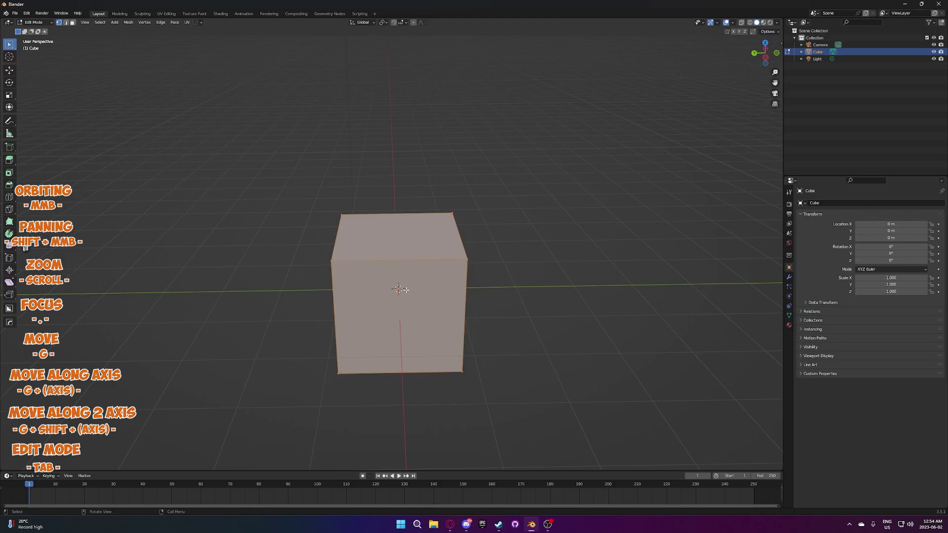
{"action": "left_click", "coordinate": [331, 261]}
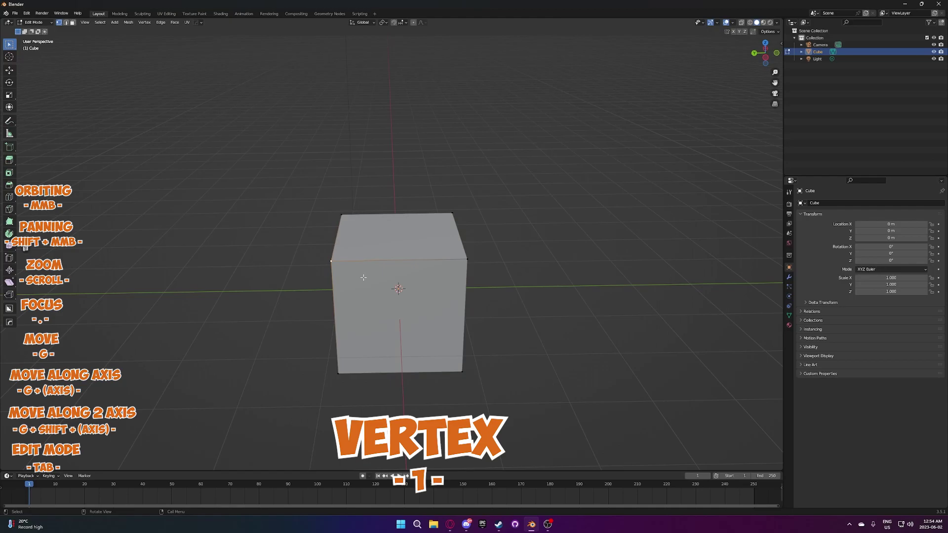
{"action": "left_click", "coordinate": [466, 259], "text": "shift"}
{"action": "left_click", "coordinate": [342, 216], "text": "shift"}
{"action": "left_click", "coordinate": [348, 221], "text": "shift"}
{"action": "left_click", "coordinate": [471, 264], "text": "shift"}
{"action": "left_click", "coordinate": [331, 261], "text": "shift"}
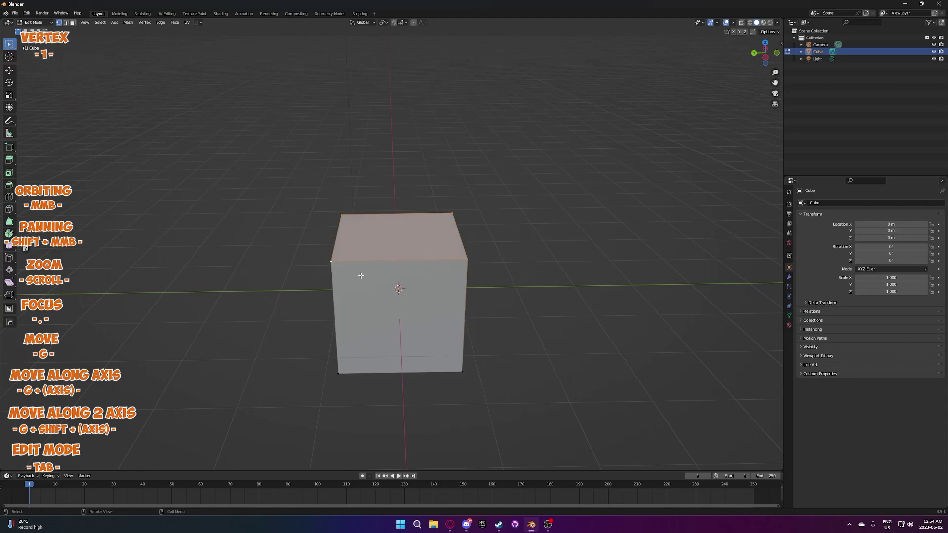
{"action": "left_click_drag", "start_coordinate": [285, 167], "coordinate": [563, 297]}
Try moving a single front top vertex freely and along the X, Y and Z axes, then cancel.
{"action": "left_click", "coordinate": [484, 243]}
{"action": "key", "text": "g"}
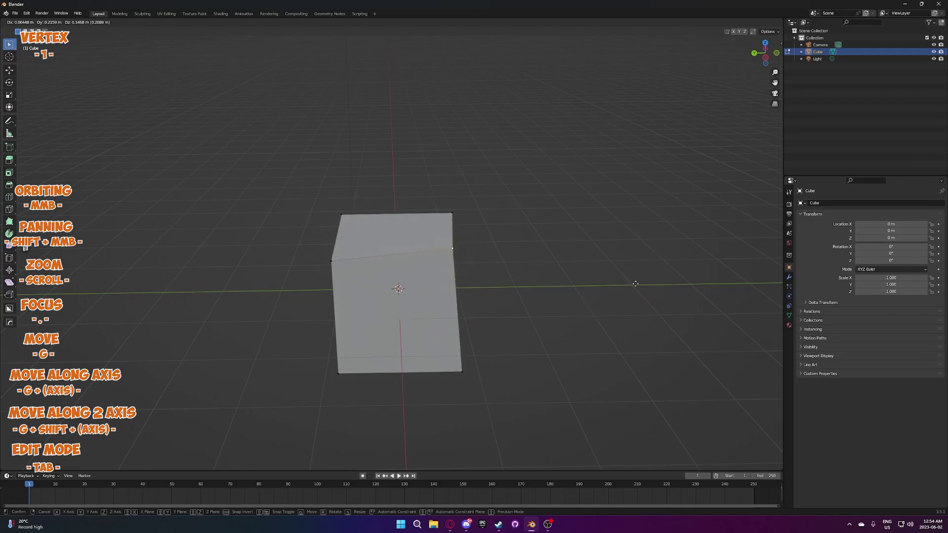
{"action": "key", "text": "x"}
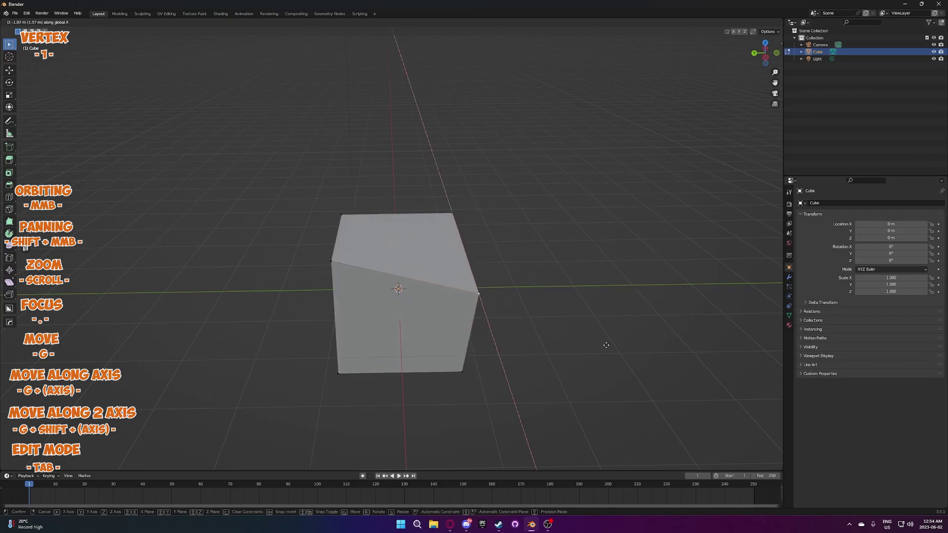
{"action": "key", "text": "y"}
{"action": "key", "text": "z"}
{"action": "right_click", "coordinate": [607, 263]}
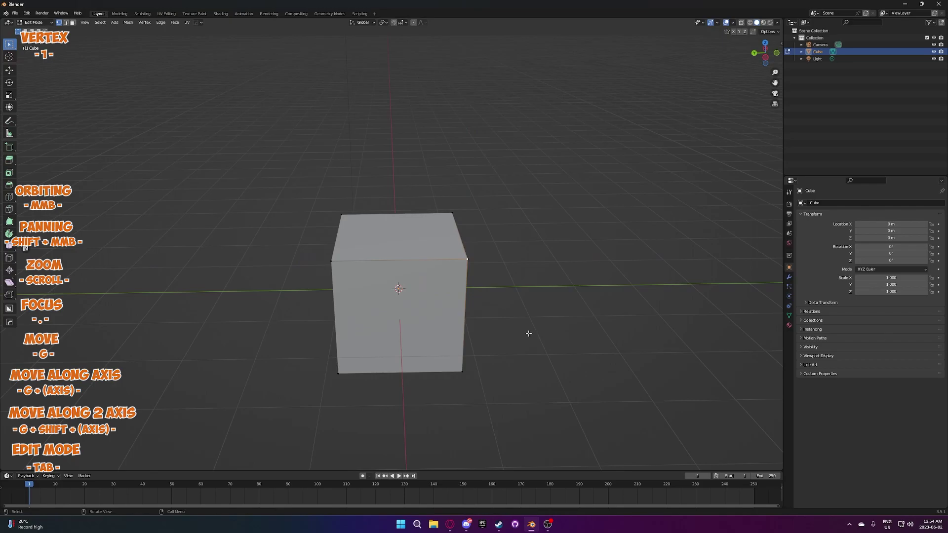
Switch to edge selection and try moving one side edge of the cube's top face freely.
{"action": "key", "text": "2"}
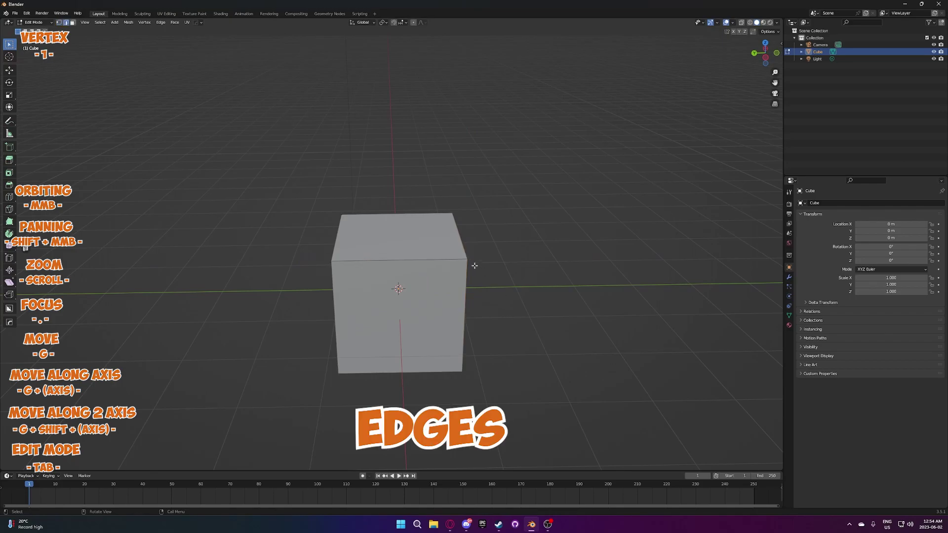
{"action": "left_click", "coordinate": [456, 236]}
{"action": "key", "text": "g"}
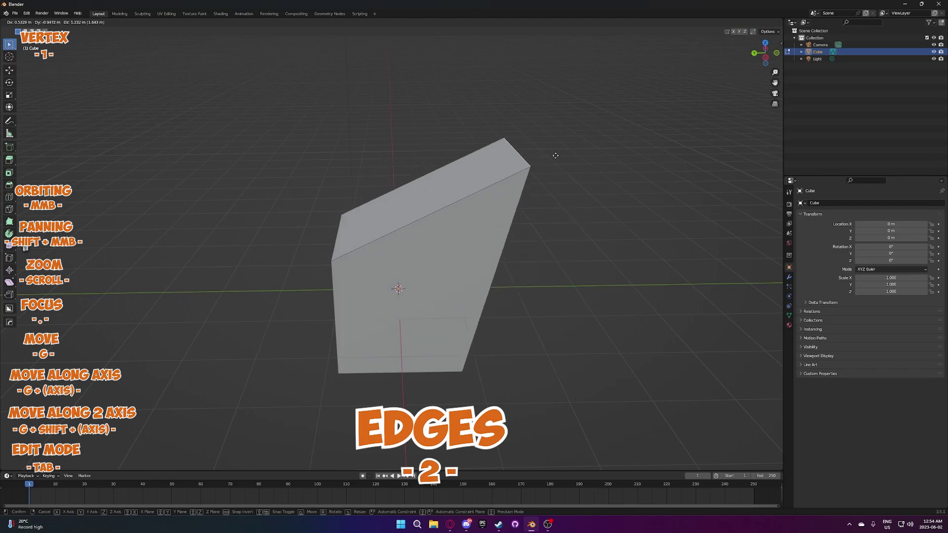
{"action": "right_click", "coordinate": [527, 247]}
Try moving the cube's top face using face selection, cancel the move and return to Object Mode.
{"action": "key", "text": "3"}
{"action": "left_click", "coordinate": [429, 233]}
{"action": "key", "text": "g"}
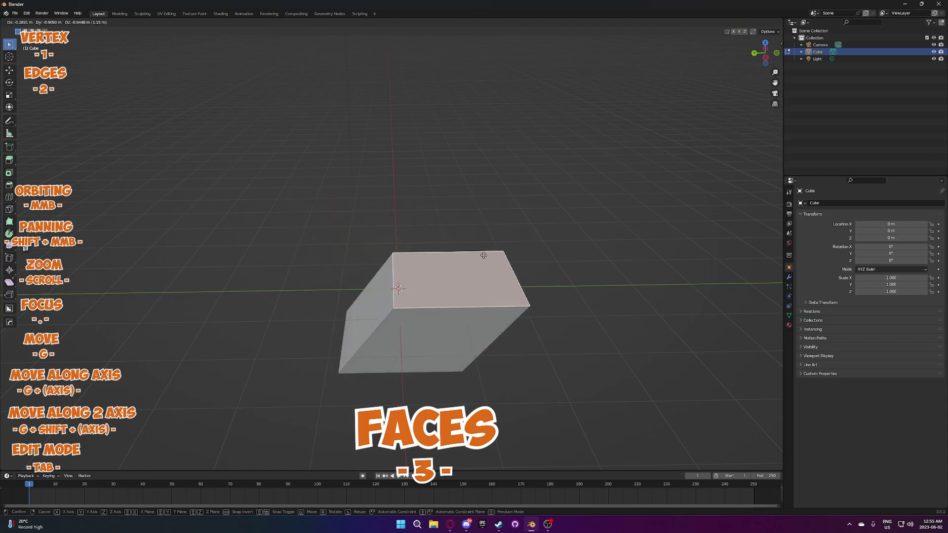
{"action": "right_click", "coordinate": [472, 243]}
{"action": "key", "text": "Tab"}
{"action": "middle_click_drag", "start_coordinate": [472, 243], "coordinate": [448, 262]}
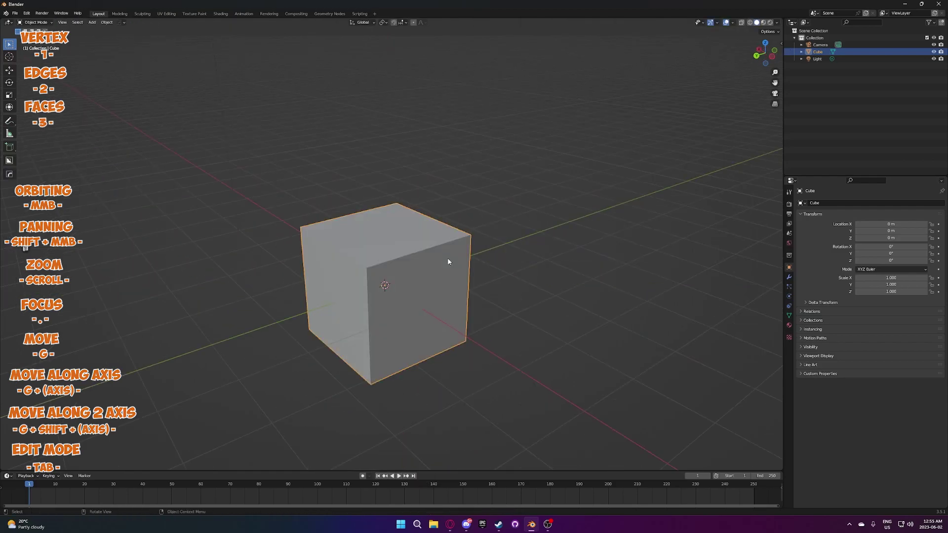